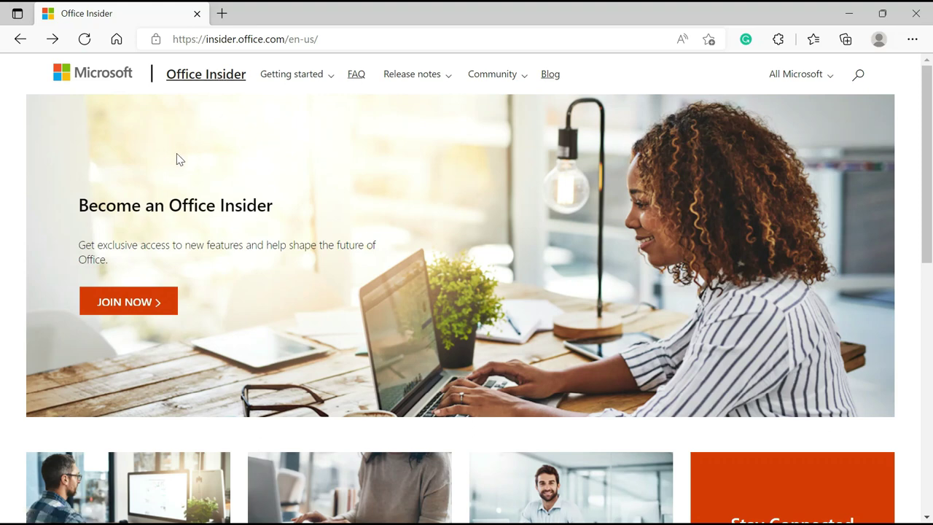
scroll(235, 216, "down", 1)
scroll(234, 216, "up", 1)
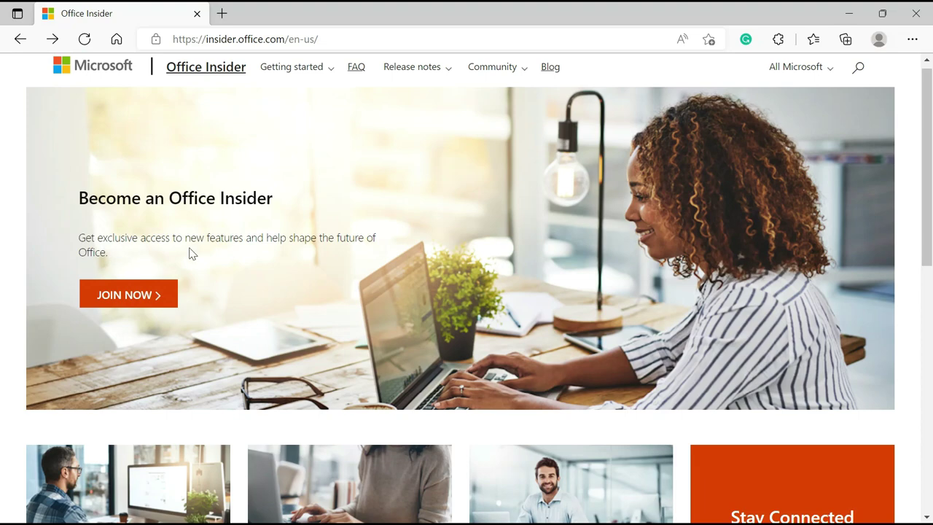
scroll(191, 253, "down", 1)
scroll(191, 253, "down", 3)
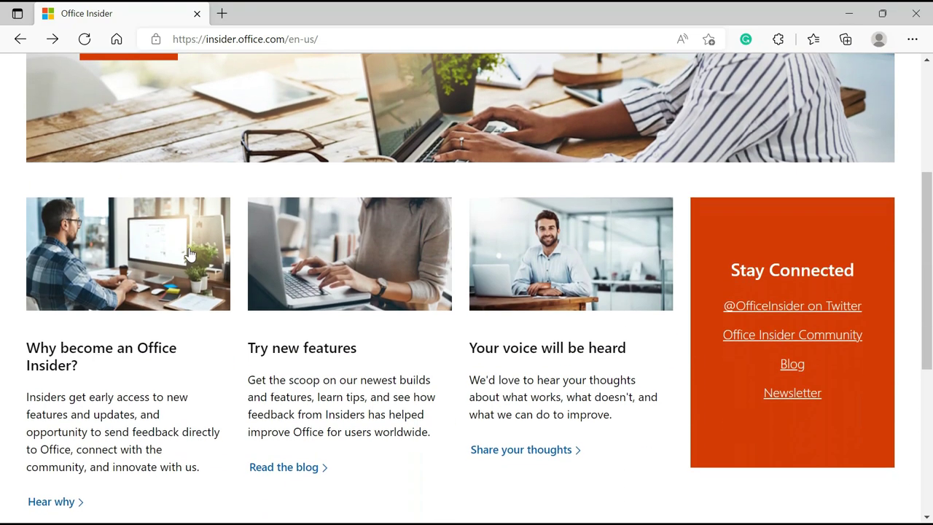
scroll(191, 253, "down", 3)
scroll(191, 253, "up", 5)
scroll(190, 252, "up", 2)
left_click(132, 301)
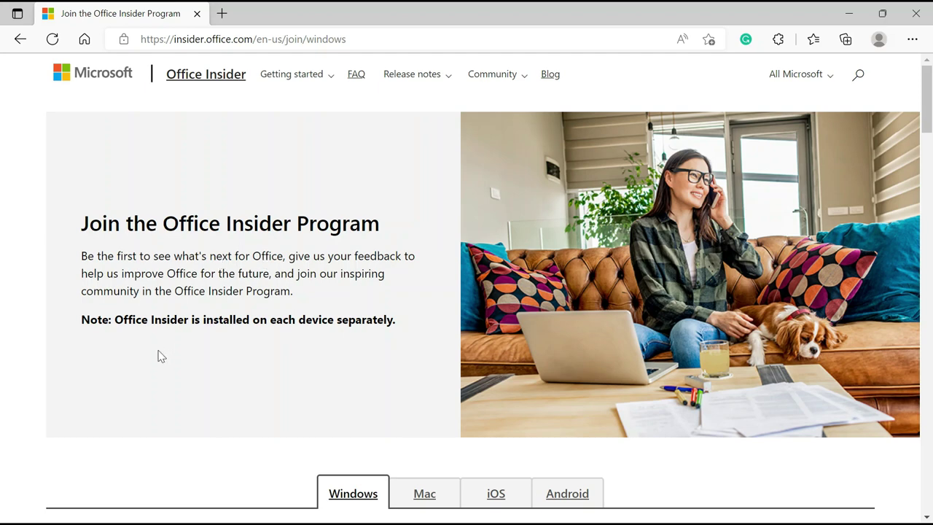
Scroll the join page down to the 'How to get Office Insider builds on Windows' instructions
scroll(229, 383, "down", 2)
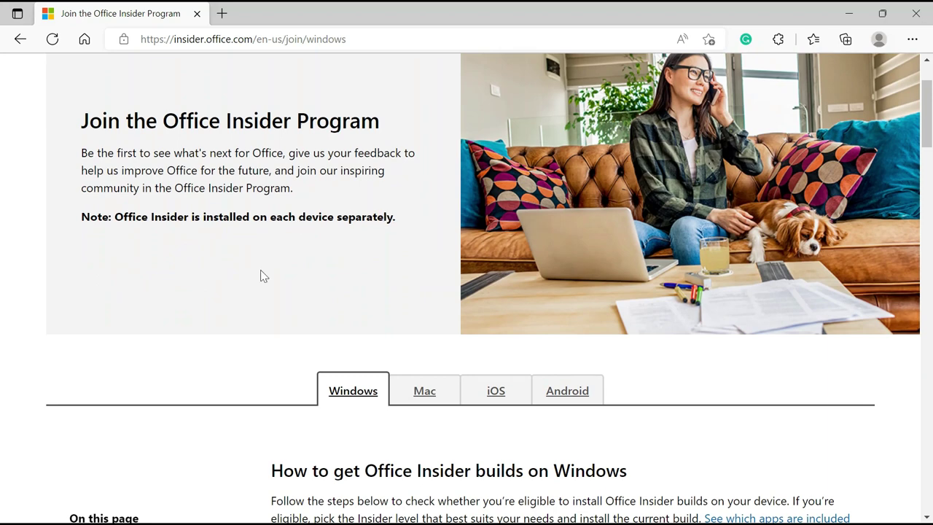
scroll(261, 275, "down", 2)
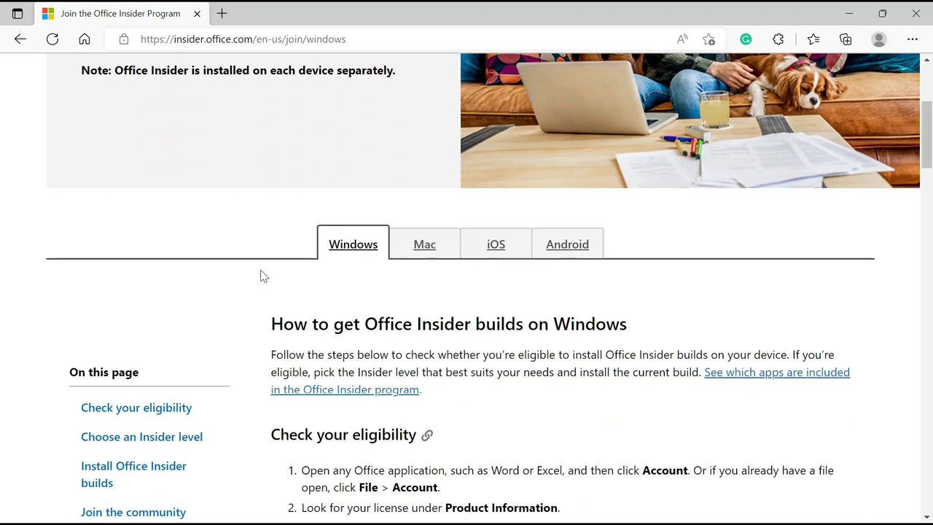
scroll(261, 275, "down", 2)
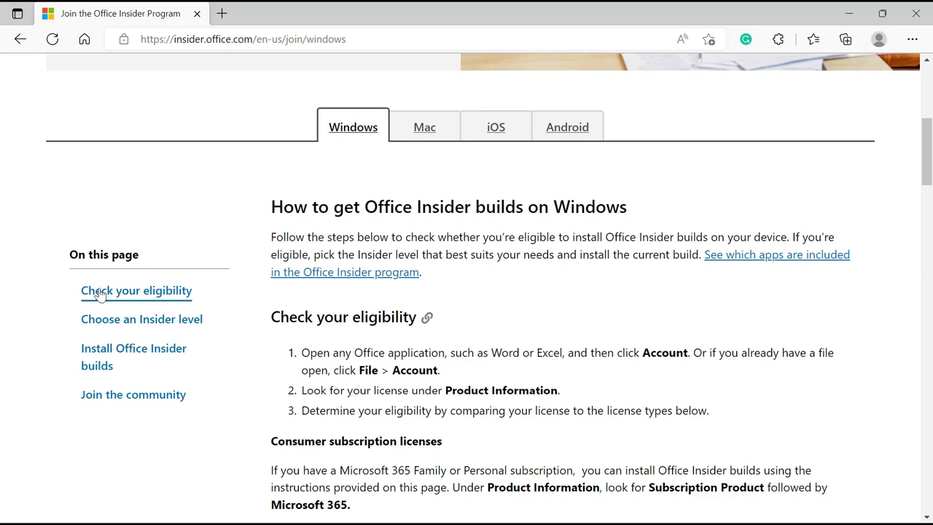
scroll(458, 295, "down", 2)
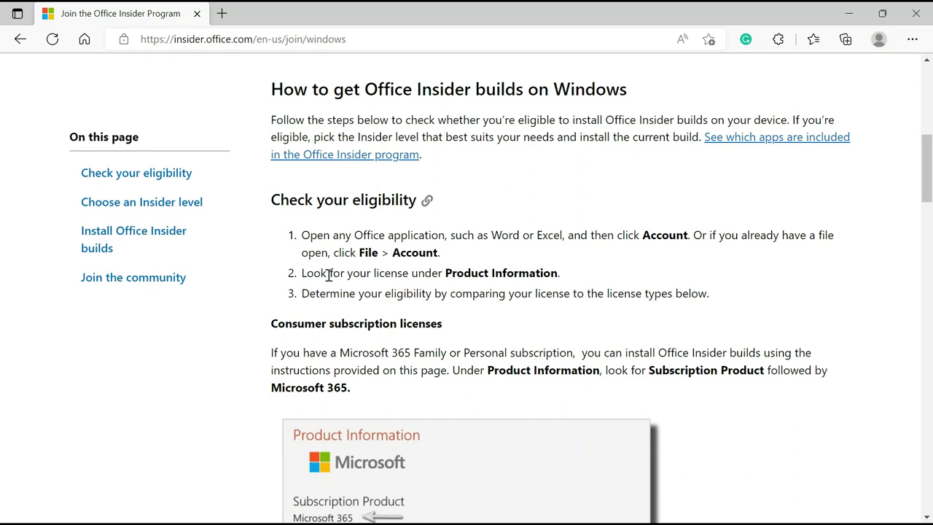
scroll(512, 278, "down", 1)
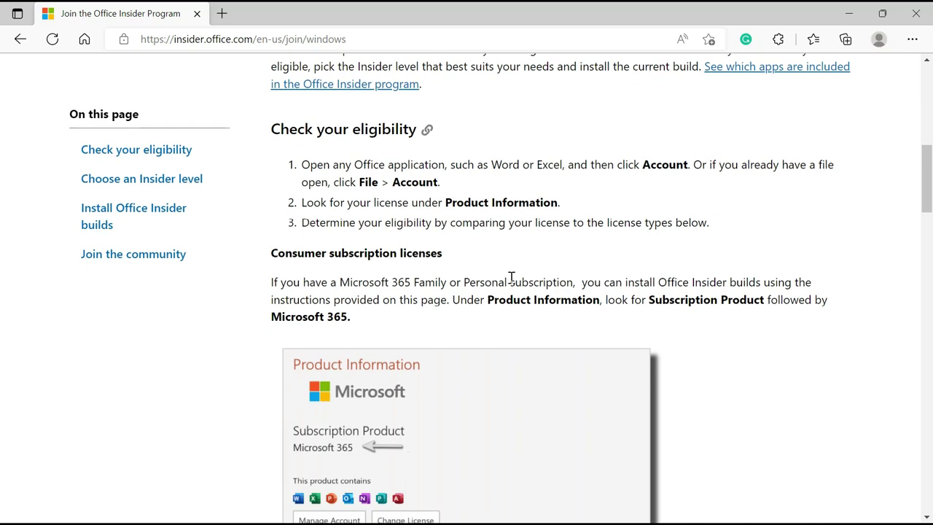
scroll(512, 278, "down", 1)
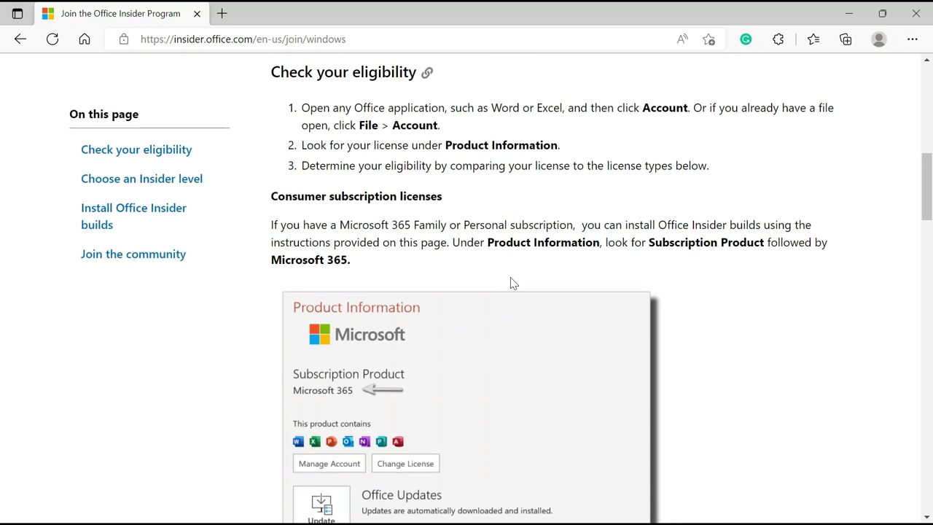
scroll(512, 281, "down", 1)
scroll(511, 280, "up", 2)
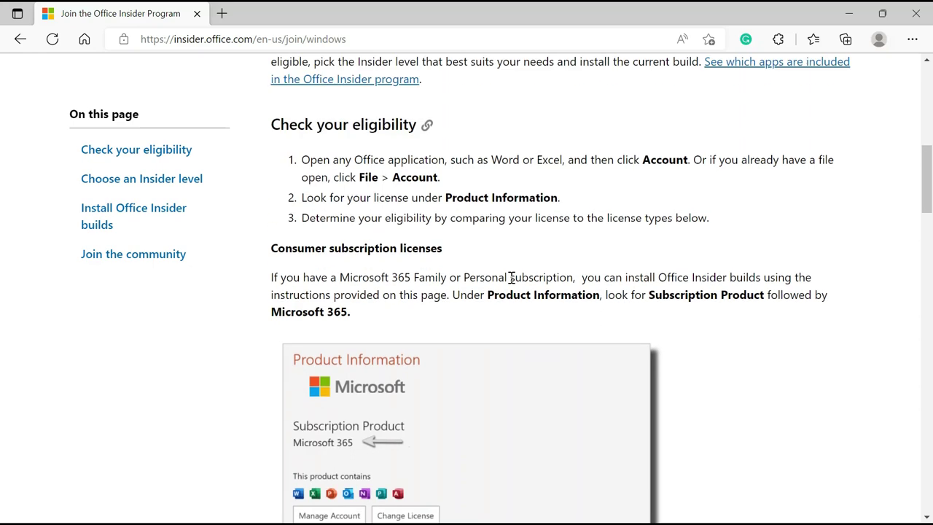
scroll(512, 278, "up", 1)
scroll(512, 278, "down", 1)
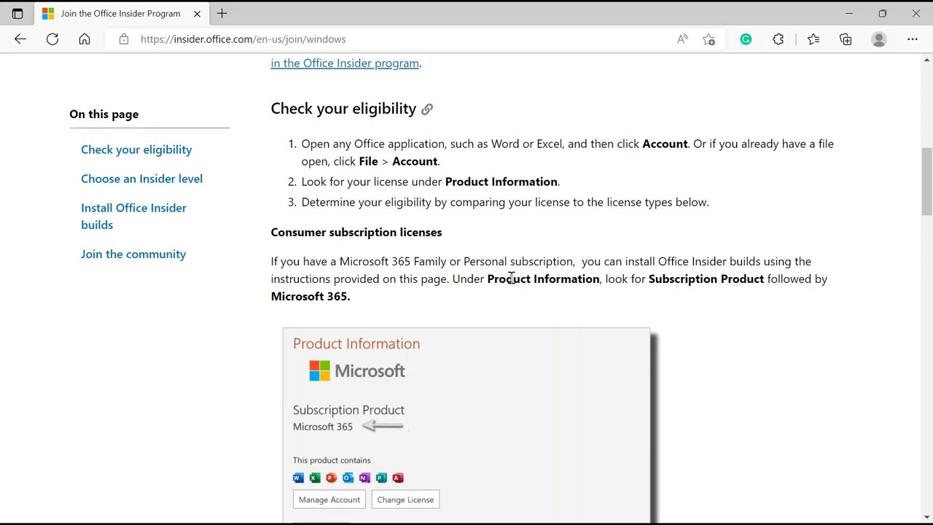
scroll(511, 279, "down", 3)
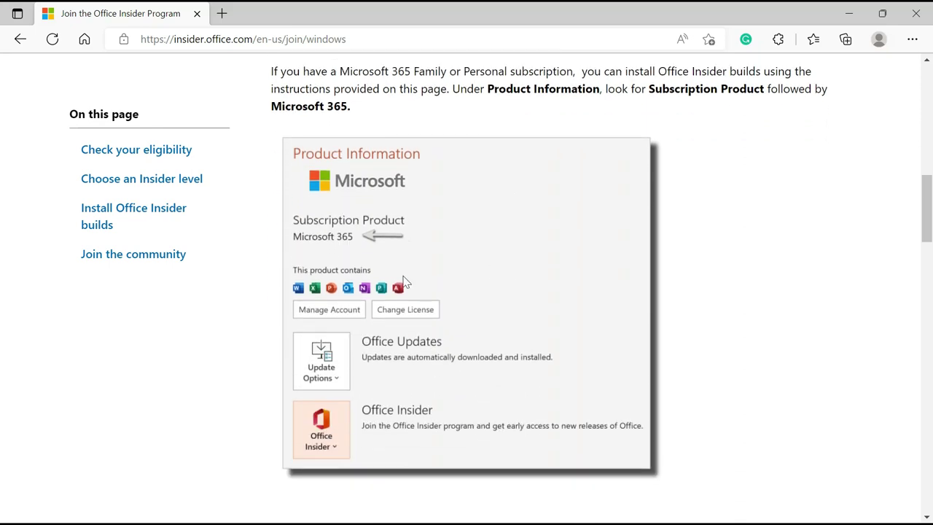
scroll(458, 263, "down", 2)
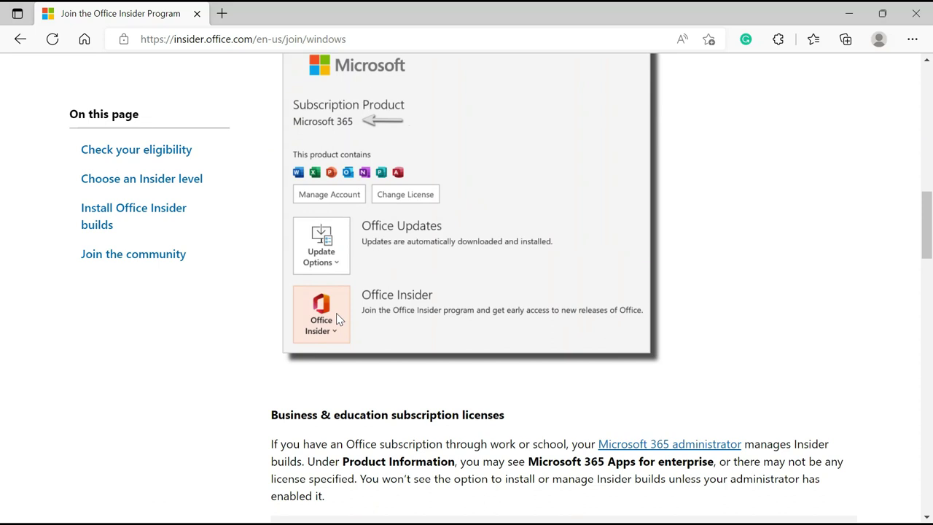
scroll(336, 315, "down", 3)
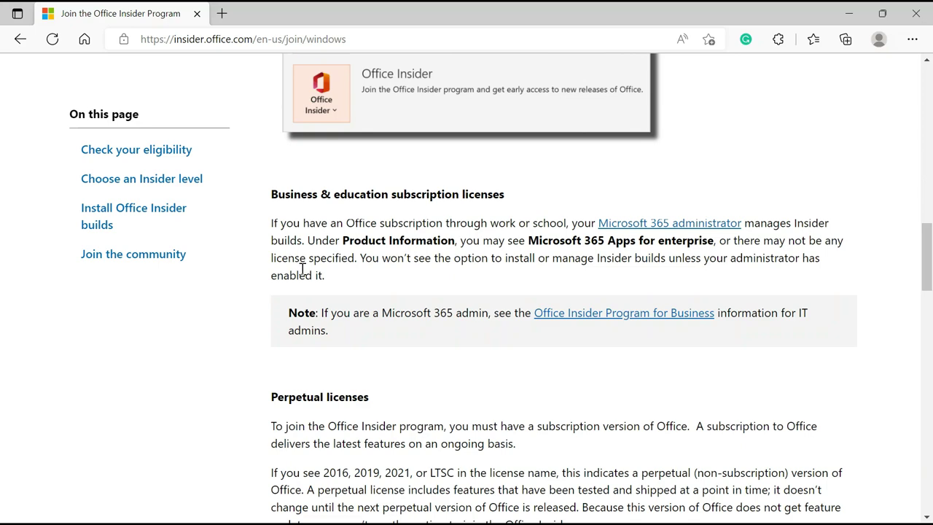
scroll(323, 295, "down", 1)
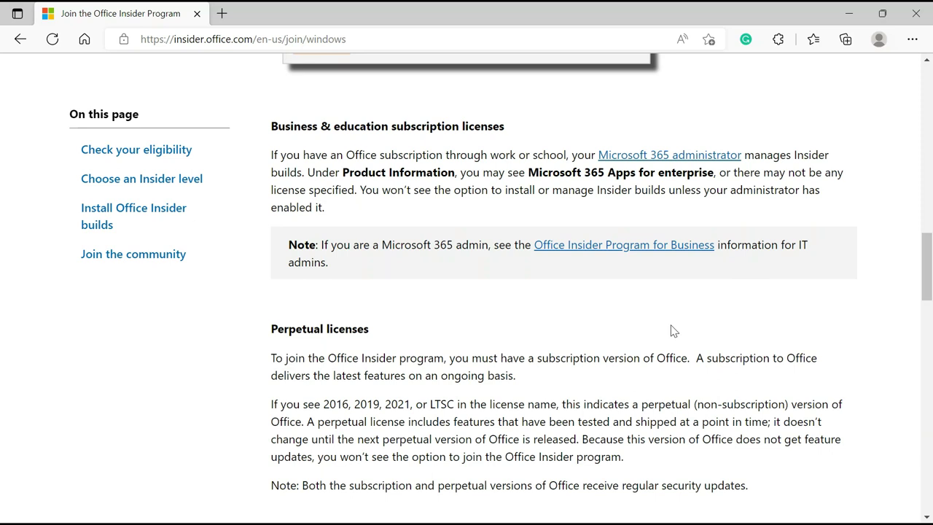
scroll(672, 330, "down", 2)
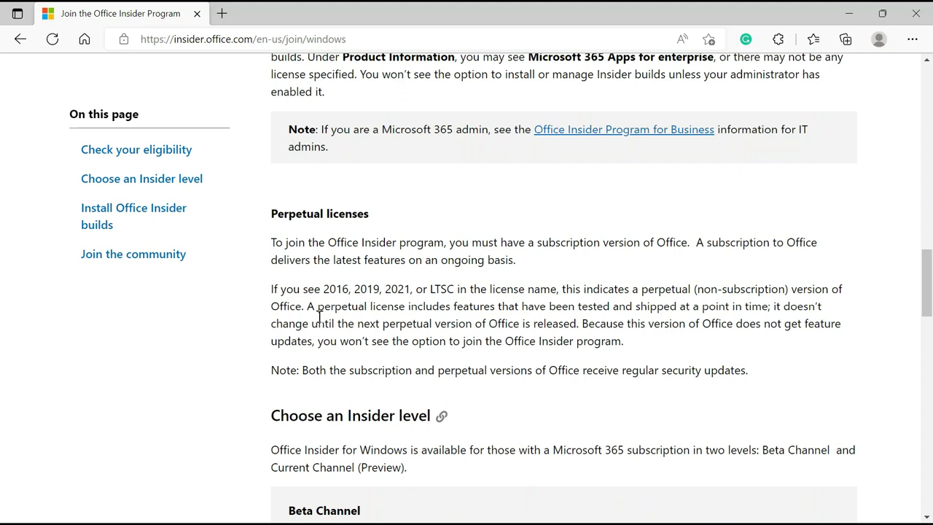
Highlight the perpetual version years and 'subscription' requirement, then scroll to the install steps and dialog screenshot
left_click_drag(323, 289, 508, 290)
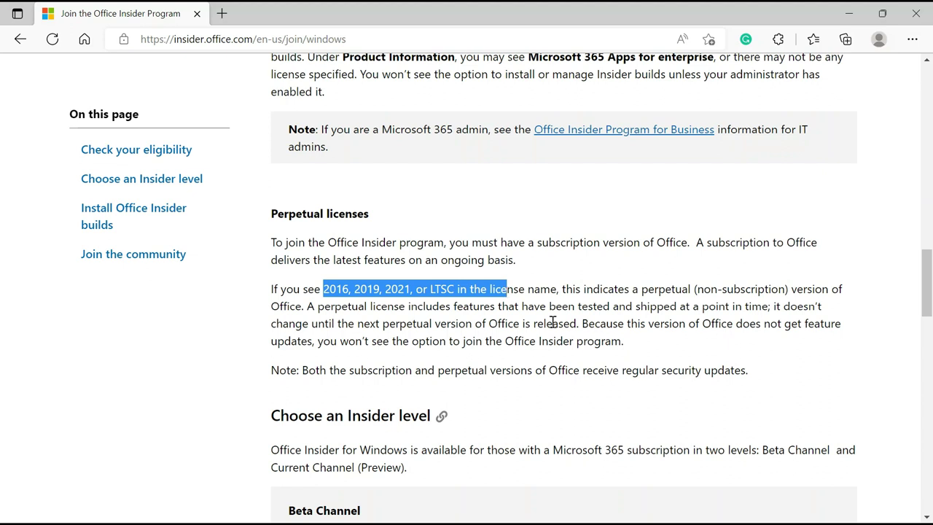
double_click(568, 242)
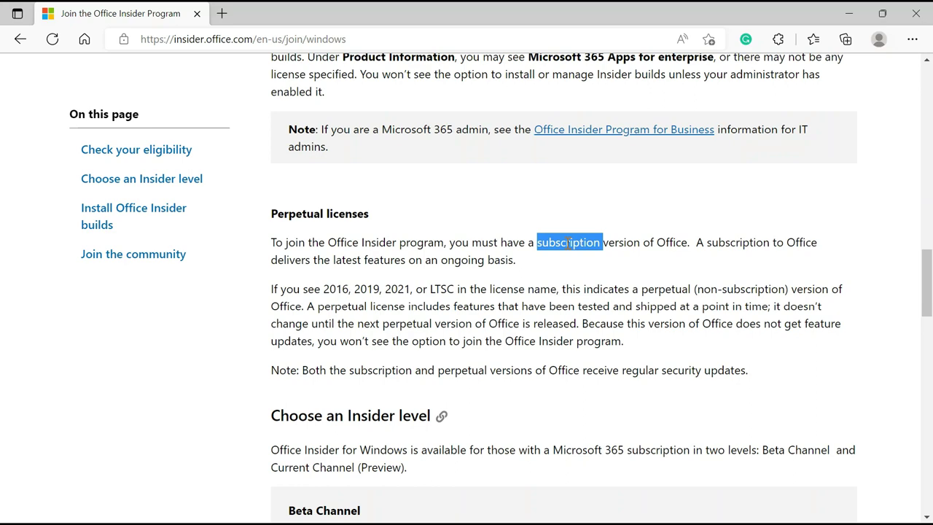
scroll(568, 244, "down", 2)
scroll(566, 244, "down", 2)
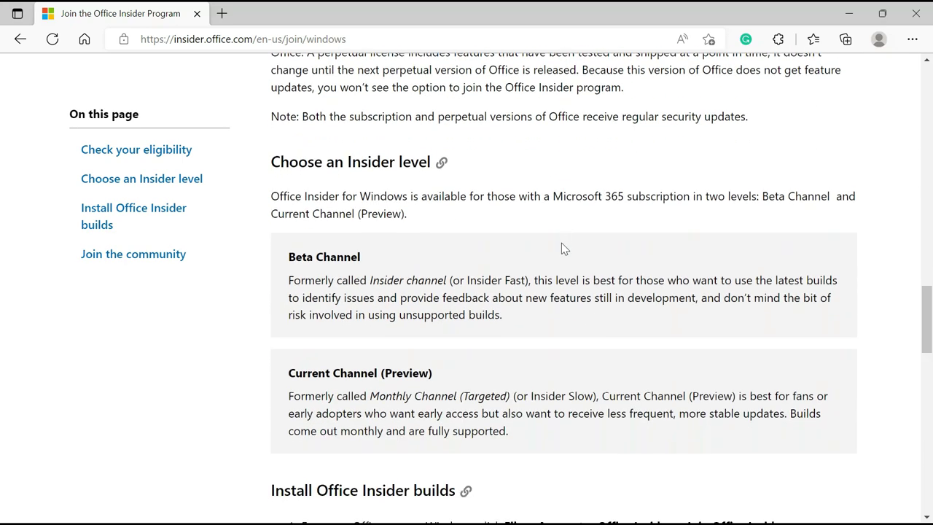
scroll(393, 346, "down", 2)
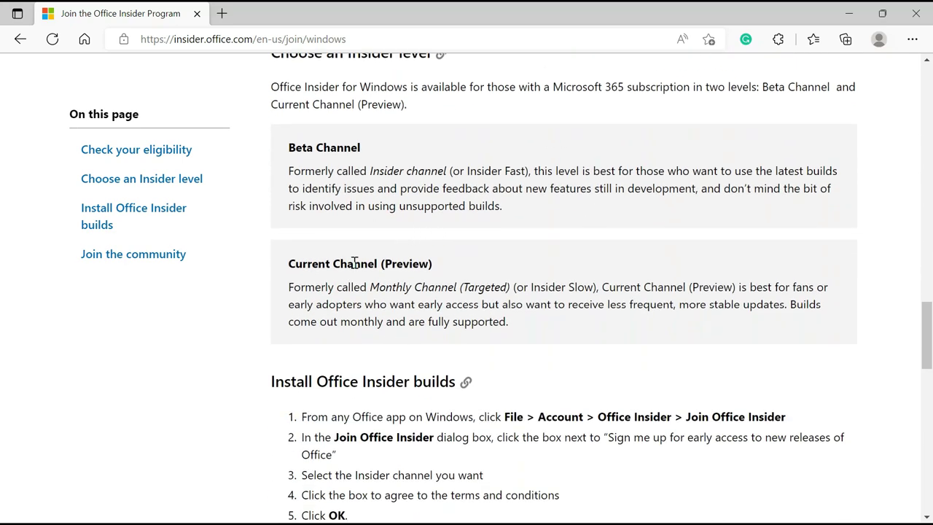
scroll(355, 262, "down", 2)
scroll(356, 267, "down", 3)
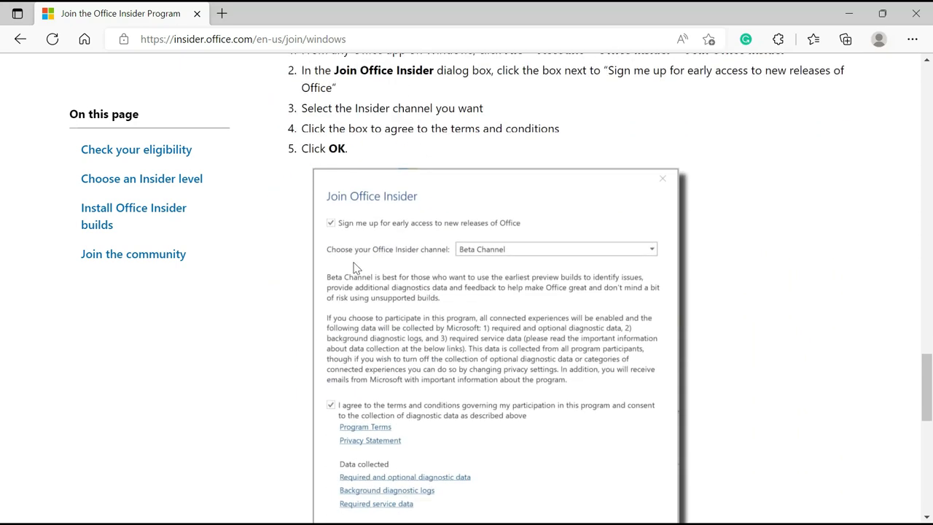
scroll(355, 267, "down", 1)
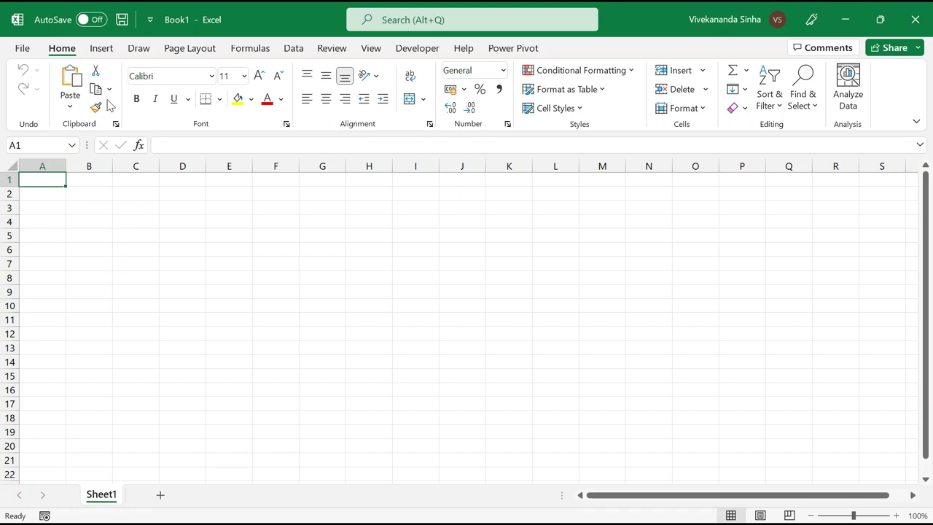
left_click(22, 48)
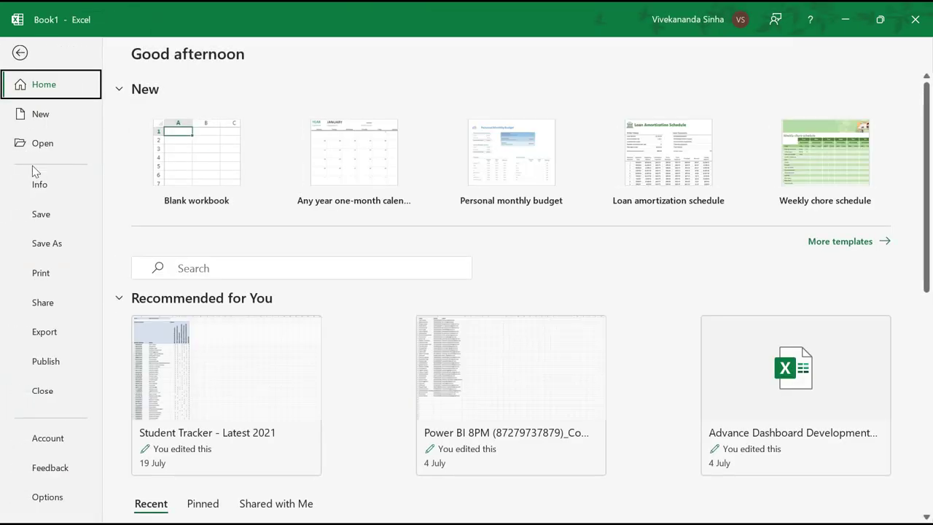
left_click(43, 438)
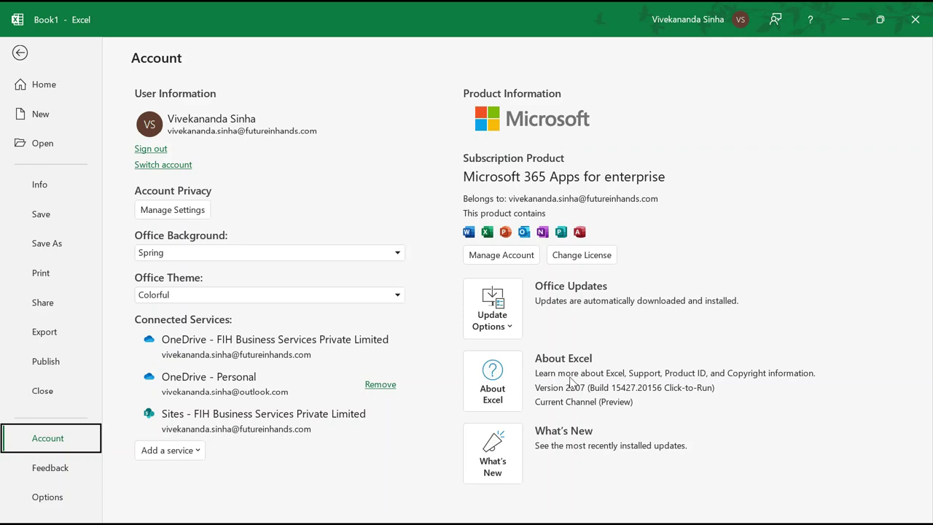
left_click(20, 53)
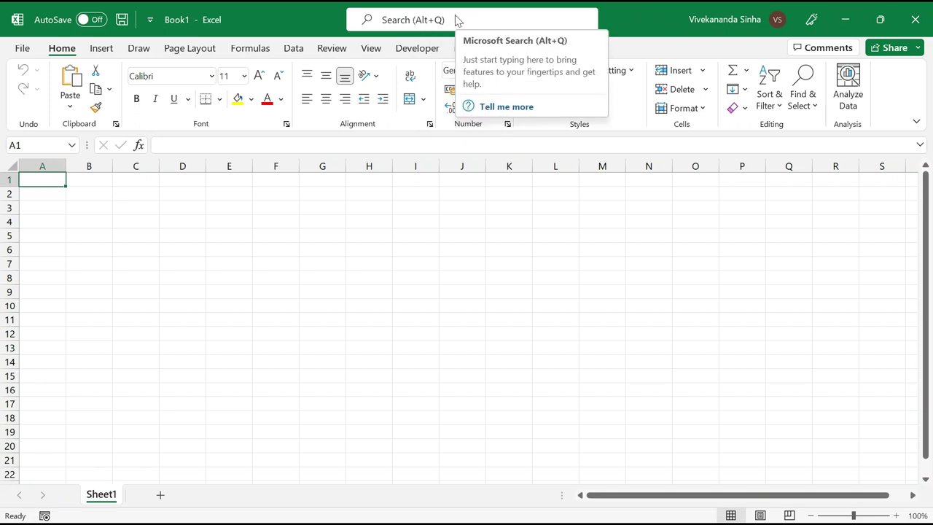
Search Excel for 'insider' and open Office Insider from the Best Action results
left_click(437, 20)
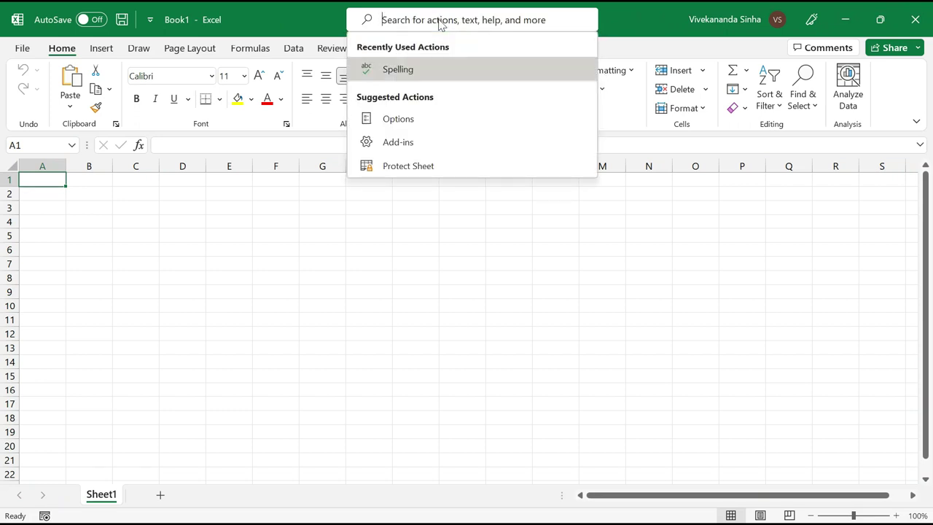
type("insider")
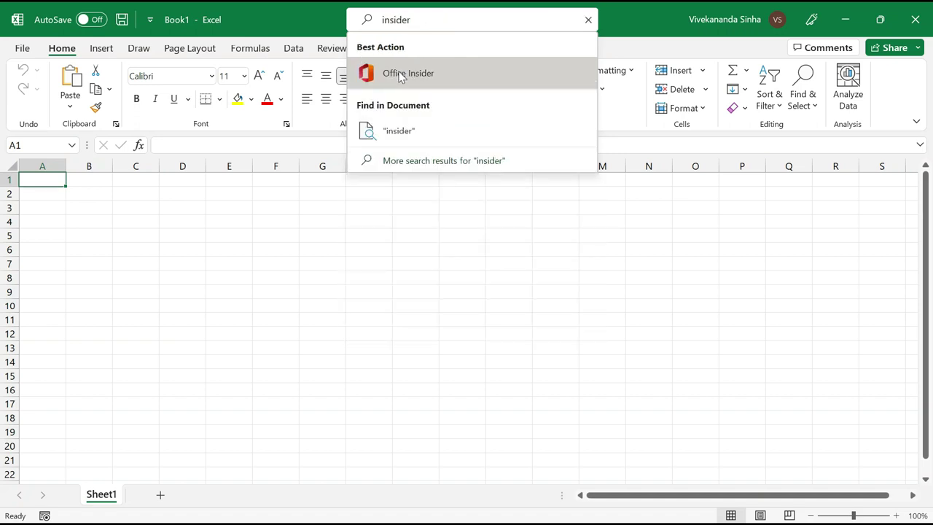
left_click(400, 75)
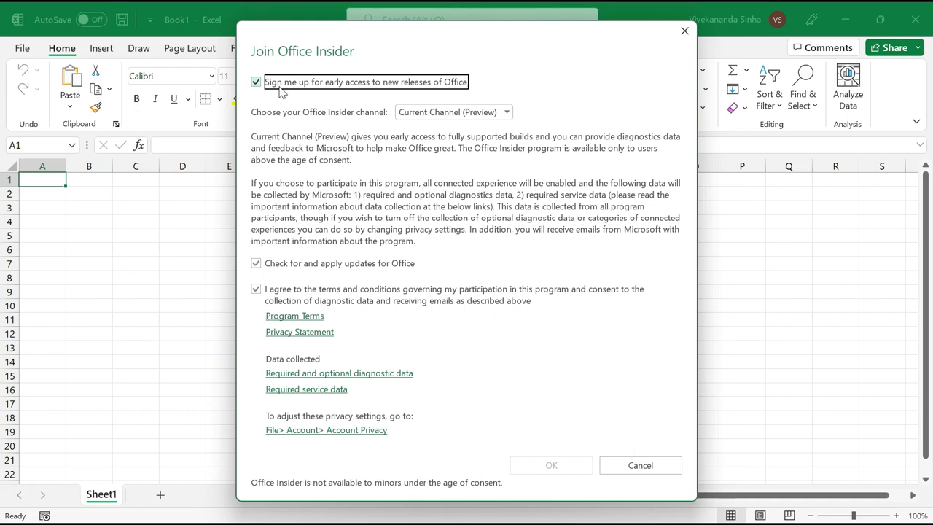
Change the Insider channel dropdown from Current Channel (Preview) to Beta Channel
left_click(436, 116)
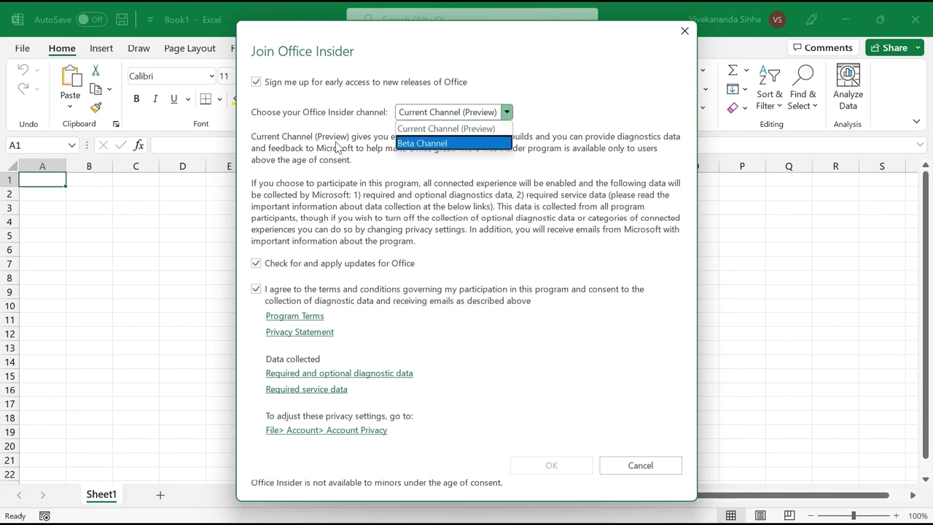
left_click(476, 128)
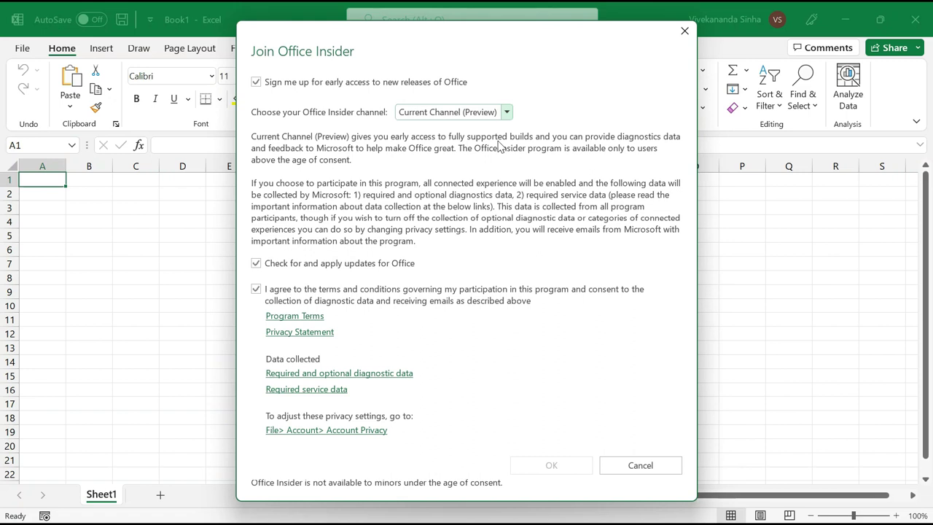
left_click(468, 117)
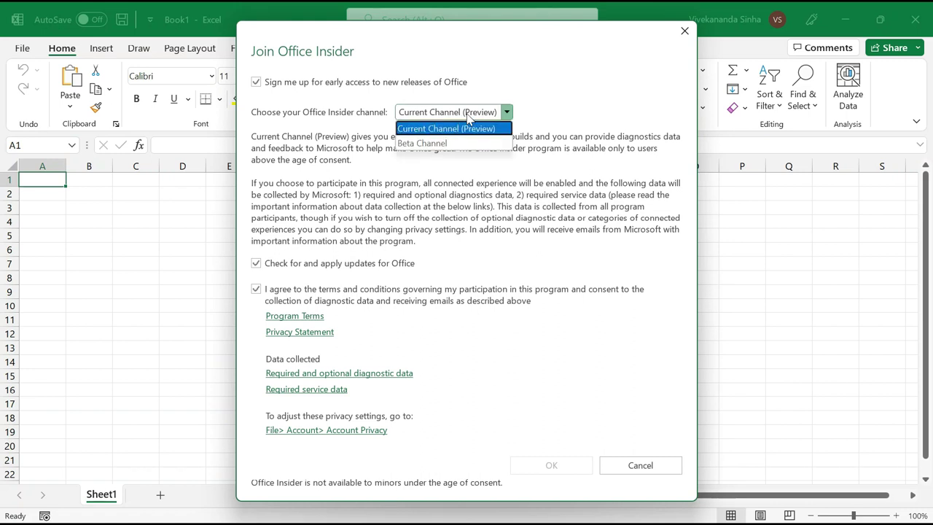
left_click(437, 143)
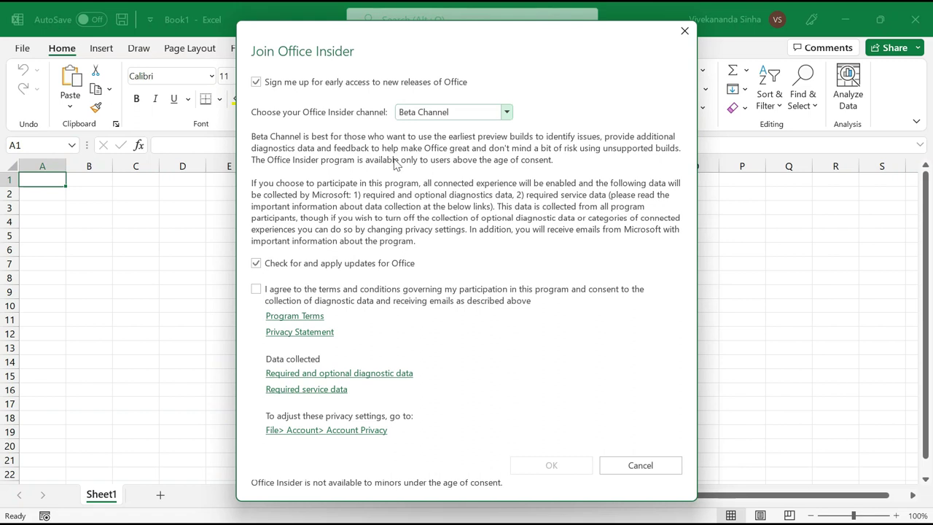
left_click(506, 112)
Agree to the Insider terms and conditions, keep Beta Channel selected, and confirm joining
left_click(451, 143)
left_click(256, 290)
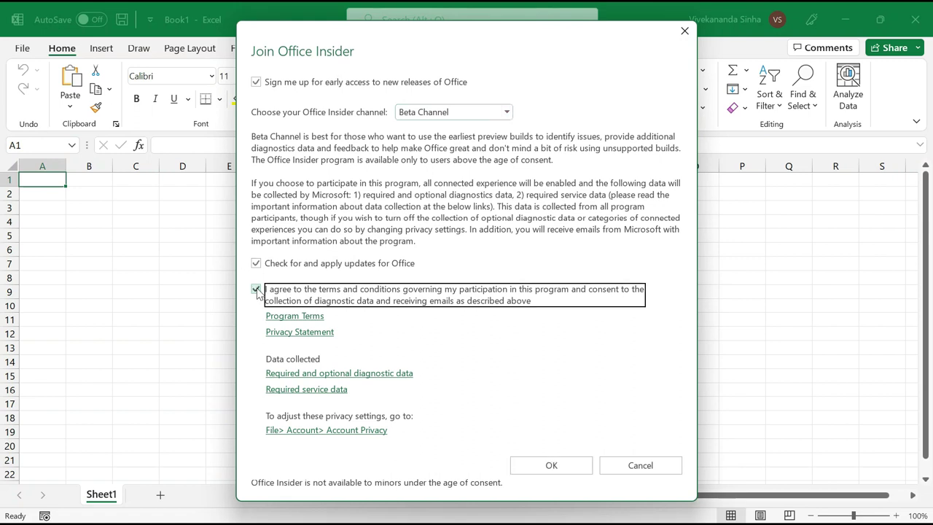
left_click(507, 113)
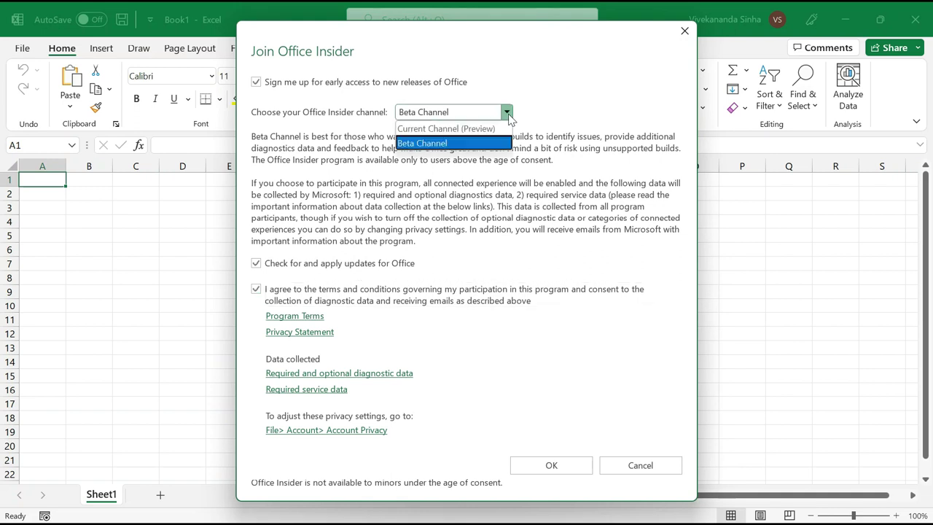
left_click(432, 145)
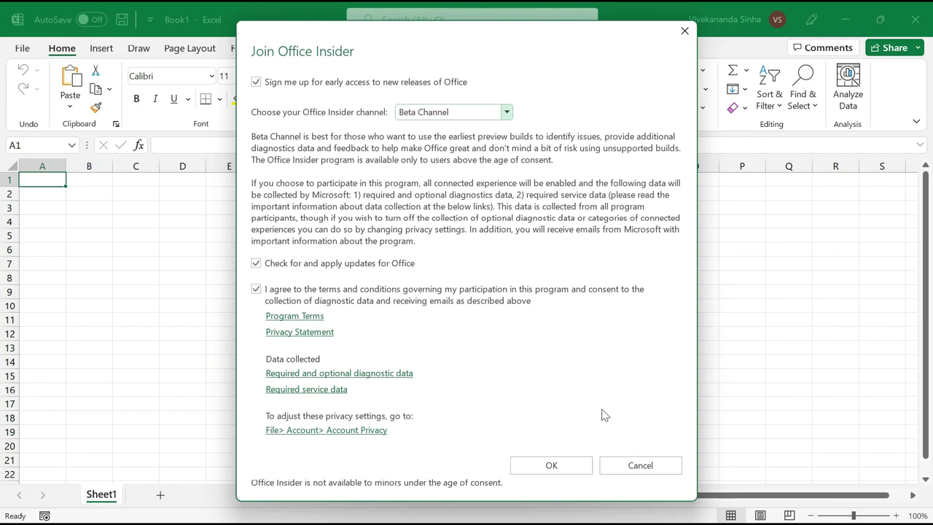
key("Tab")
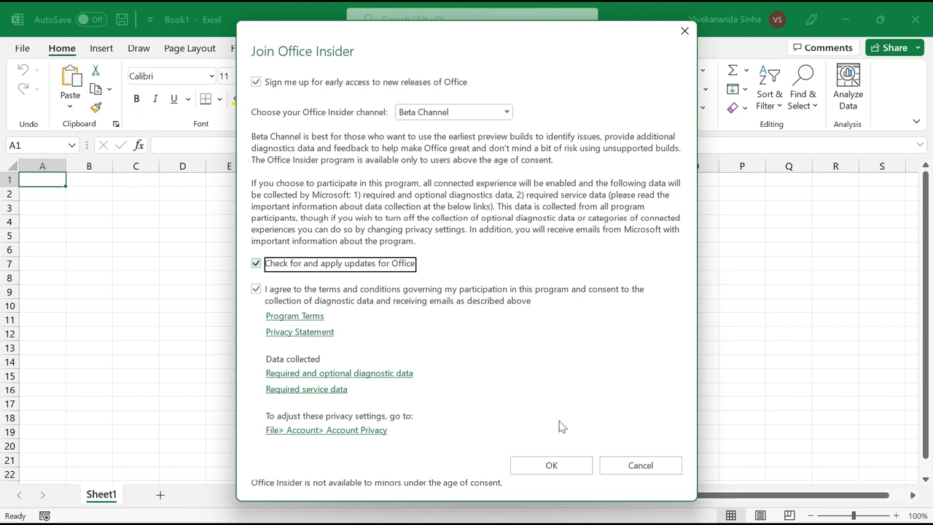
left_click(552, 467)
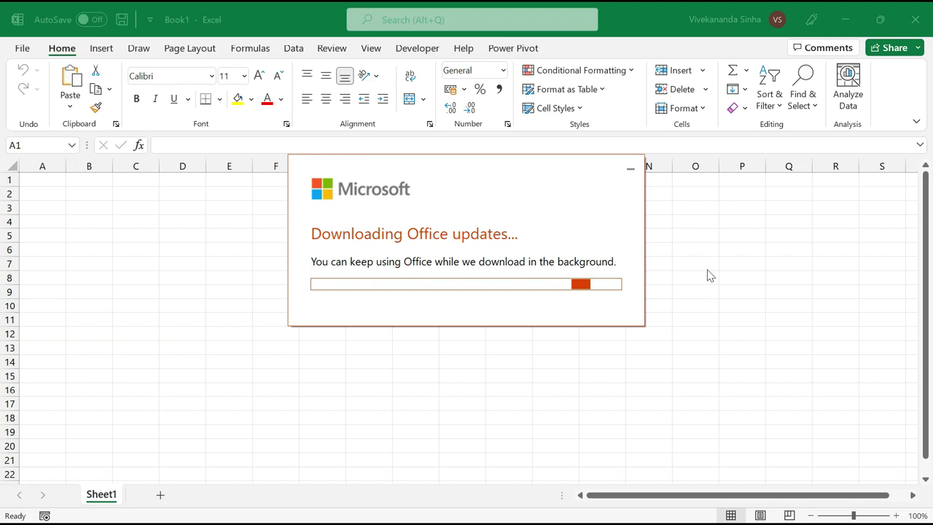
Select cell E6 in Book1 while the Office updates finish downloading
left_click(234, 251)
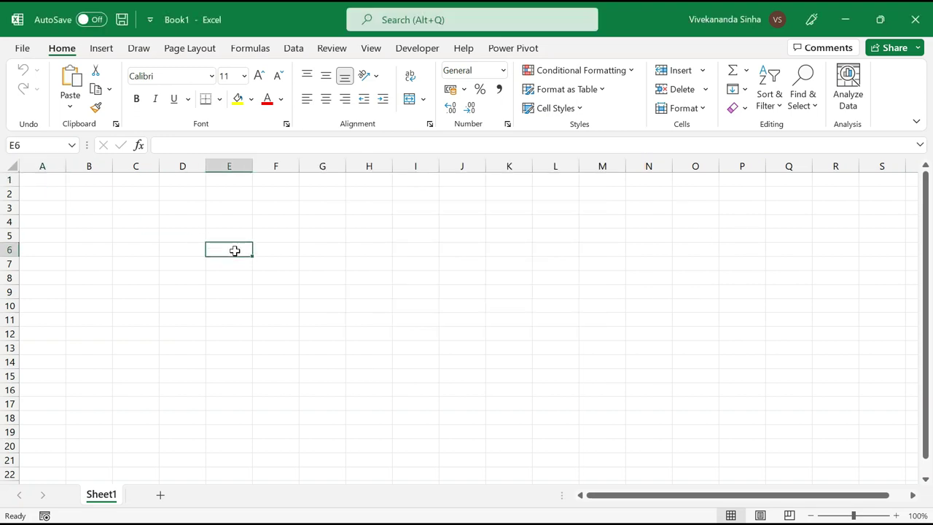